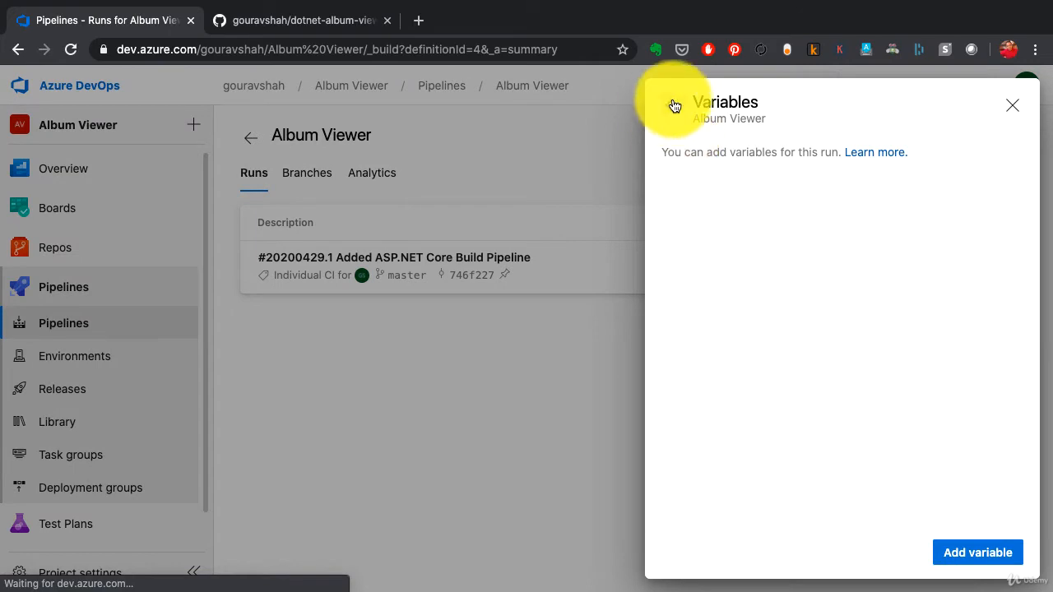
- Check the stages-to-run option and run the Album Viewer pipeline manually on the master branch with default settings
click(672, 106)
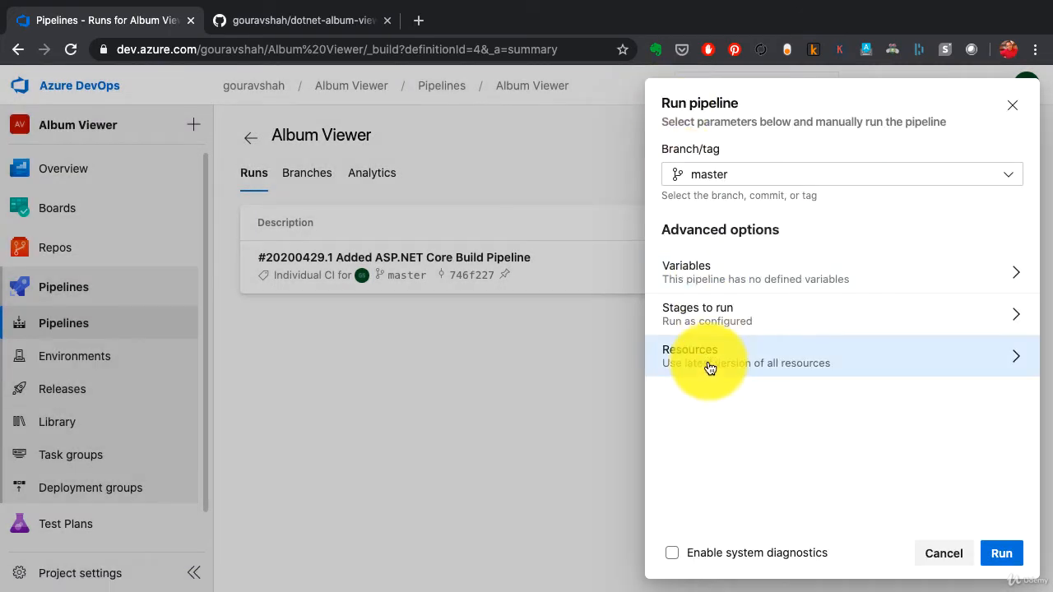
click(717, 329)
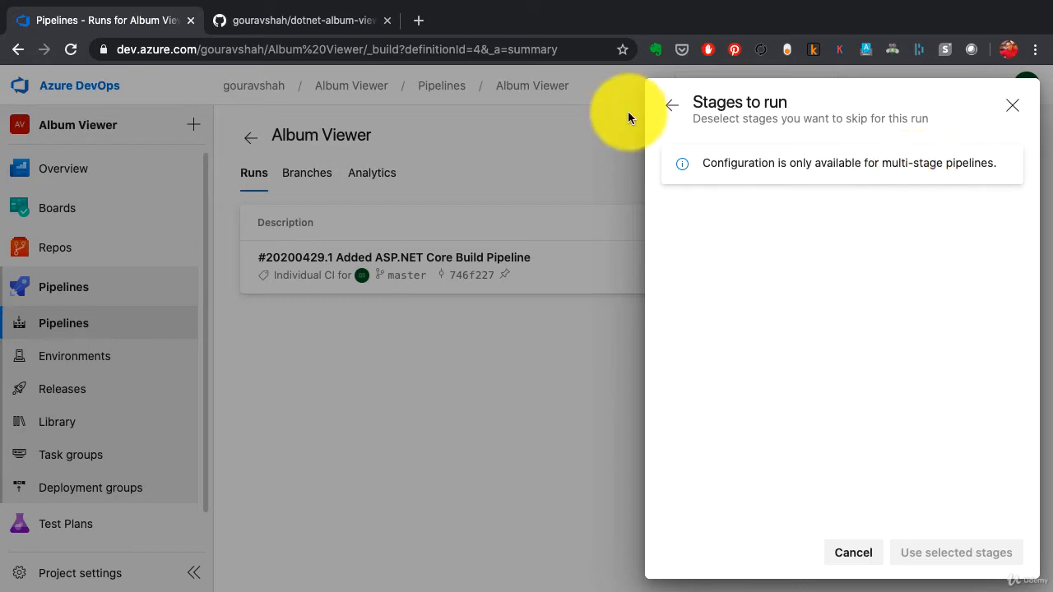
click(673, 107)
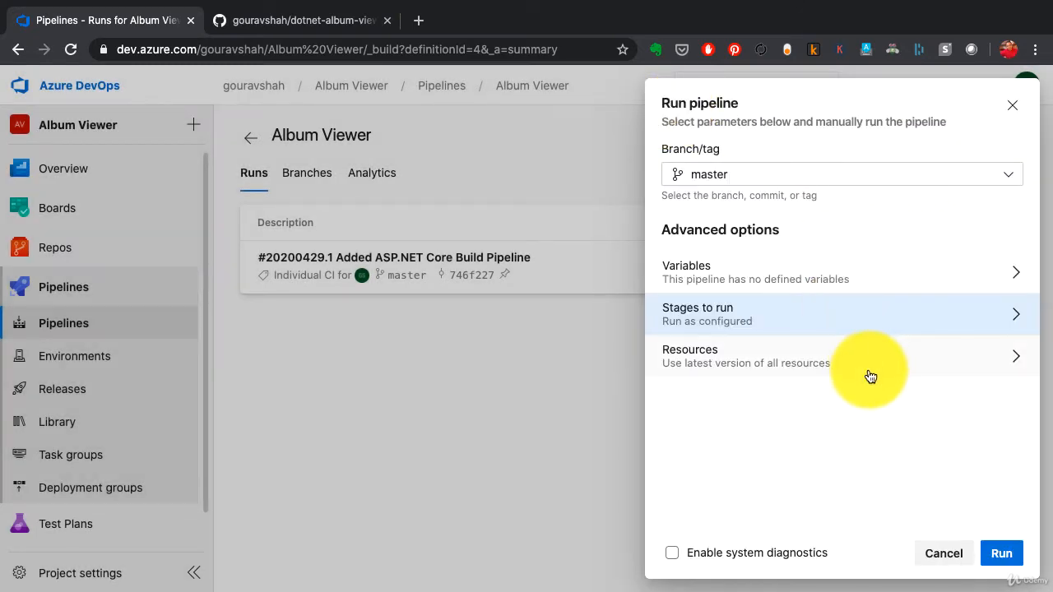
click(997, 558)
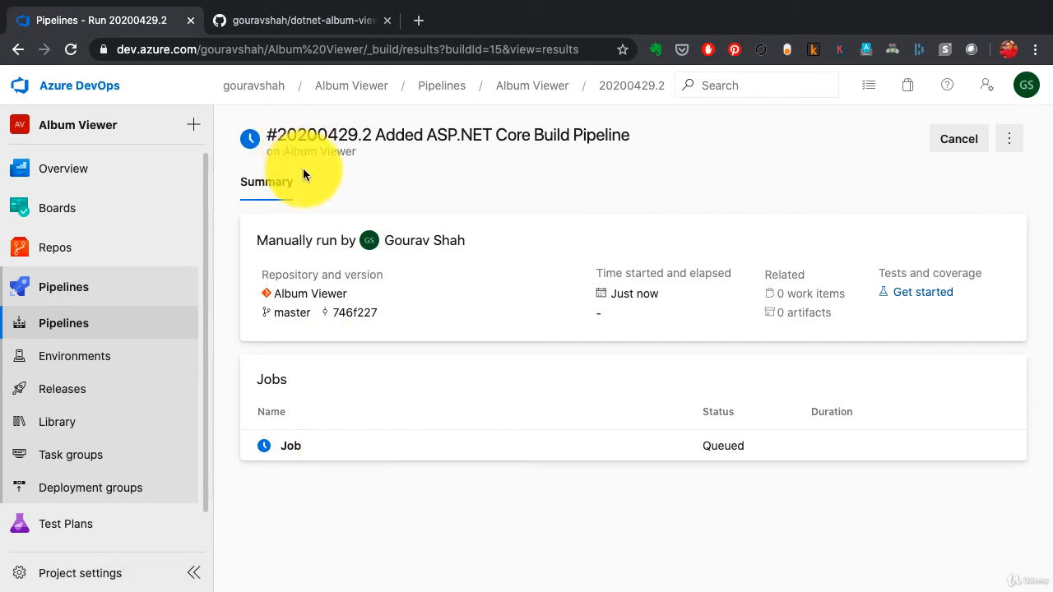
- Open manually triggered run #20200429.2 from the Album Viewer run list and view its job log
click(549, 89)
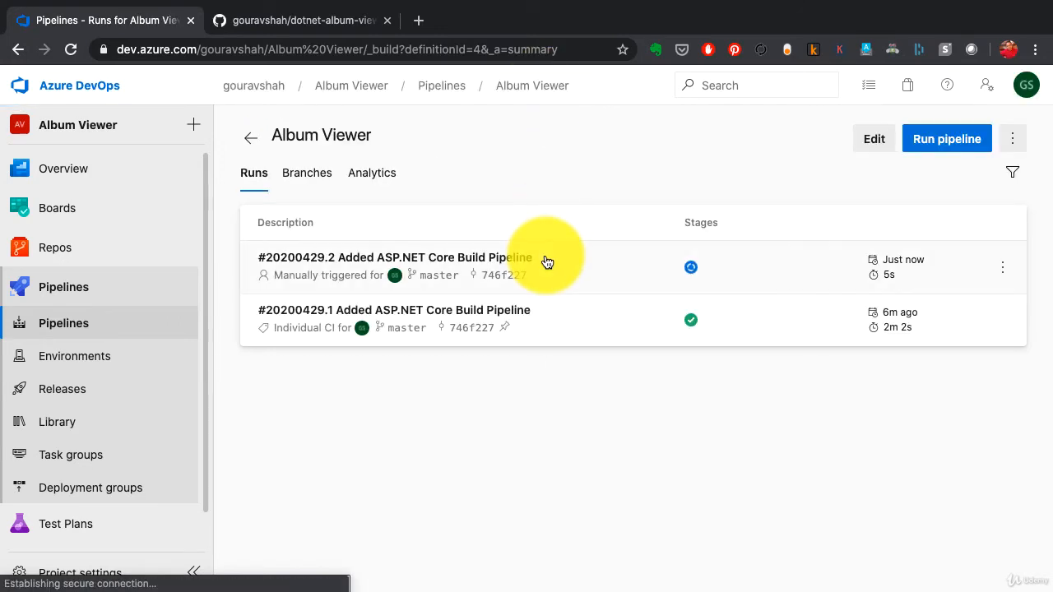
click(335, 272)
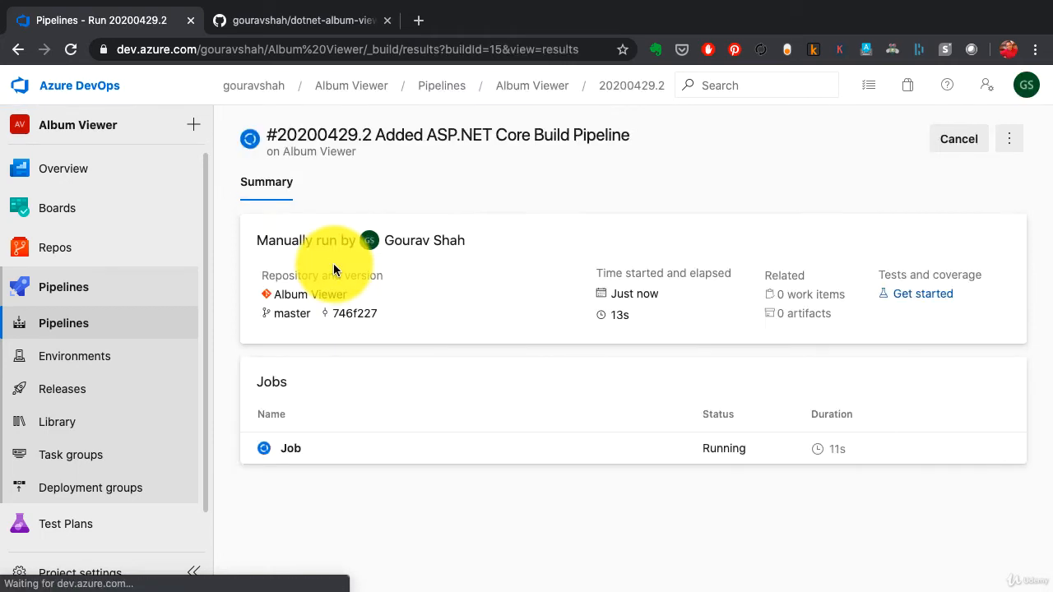
click(296, 449)
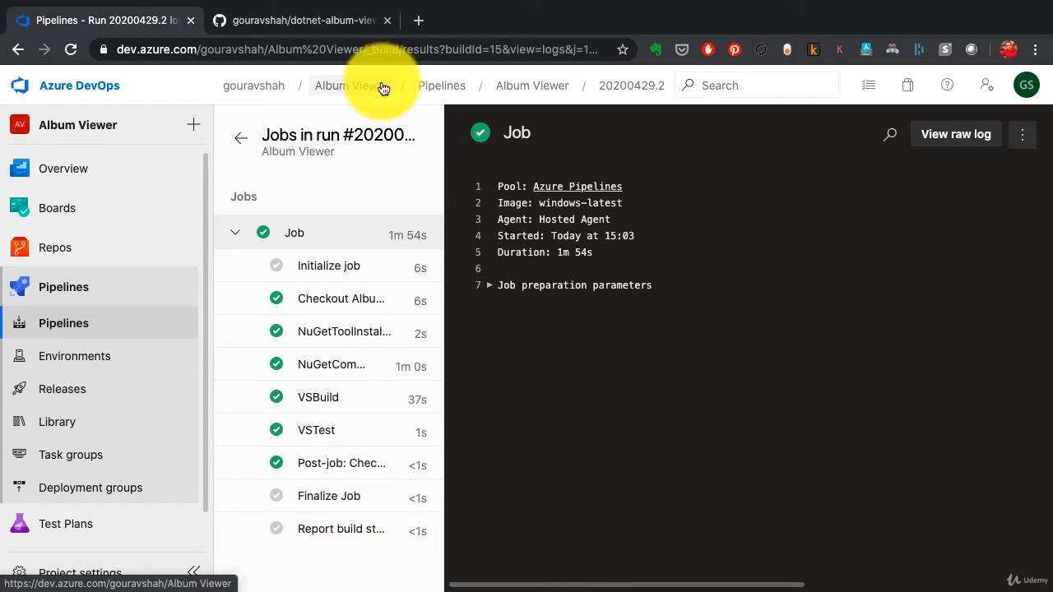
- Go back to the project's pipelines and open the Album Viewer pipeline's azure-pipelines.yml for editing
click(420, 88)
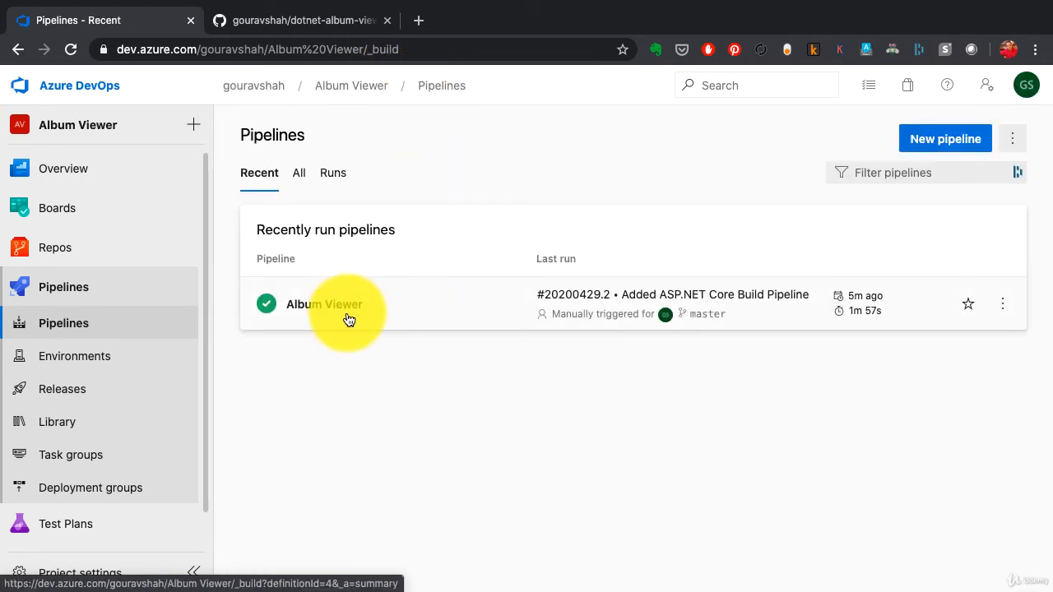
click(349, 320)
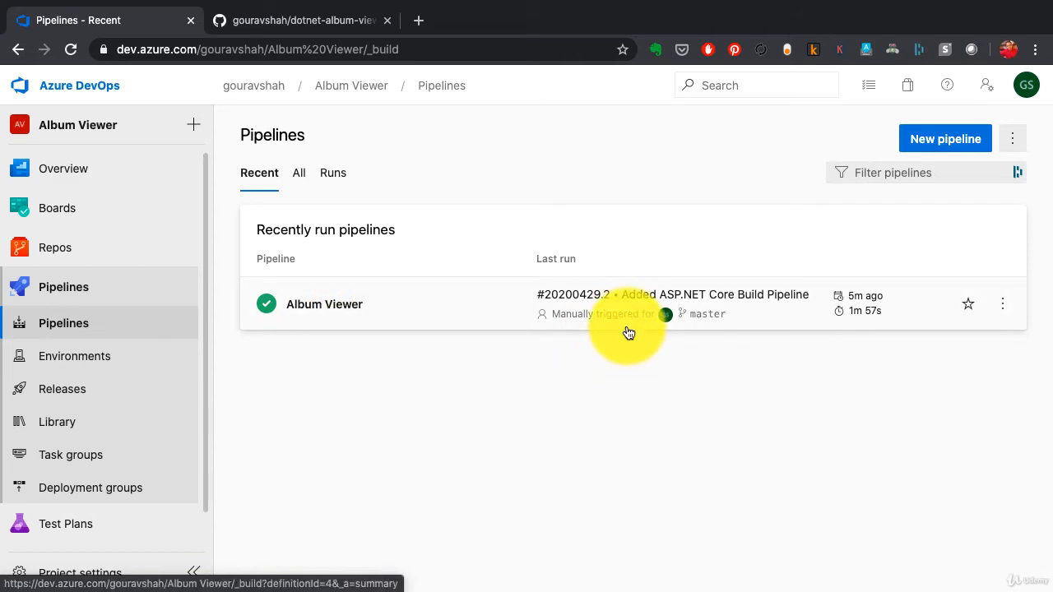
click(349, 305)
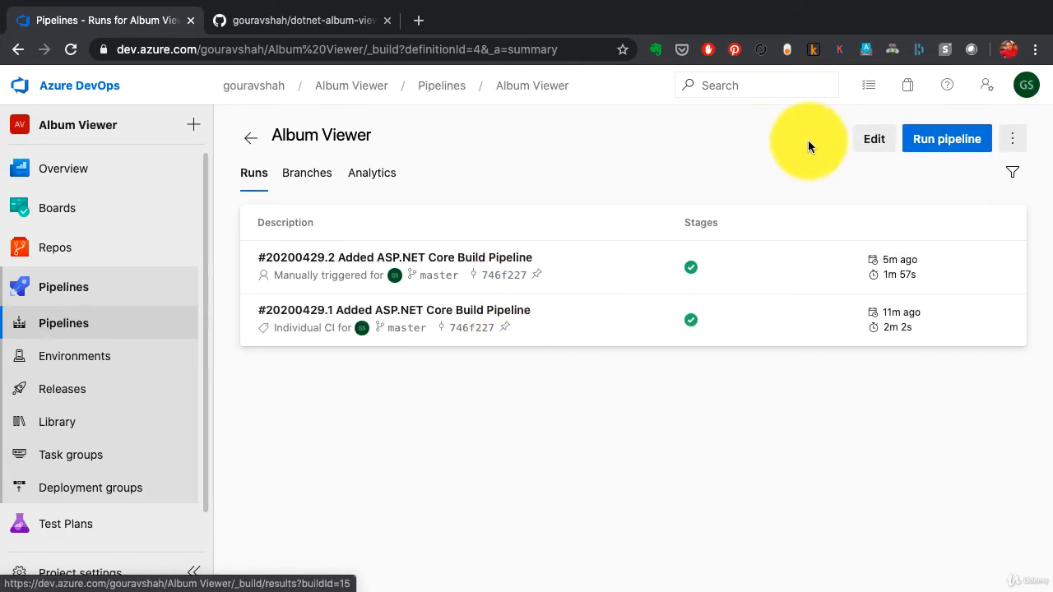
click(865, 156)
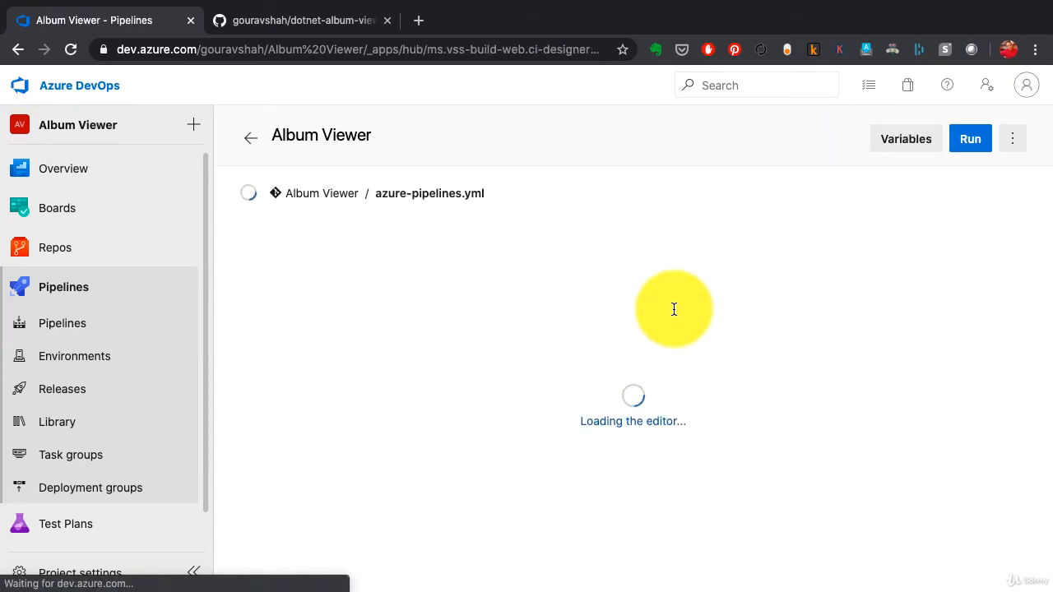
- Read through the variables and build tasks defined in azure-pipelines.yml
scroll(576, 404, down, 5)
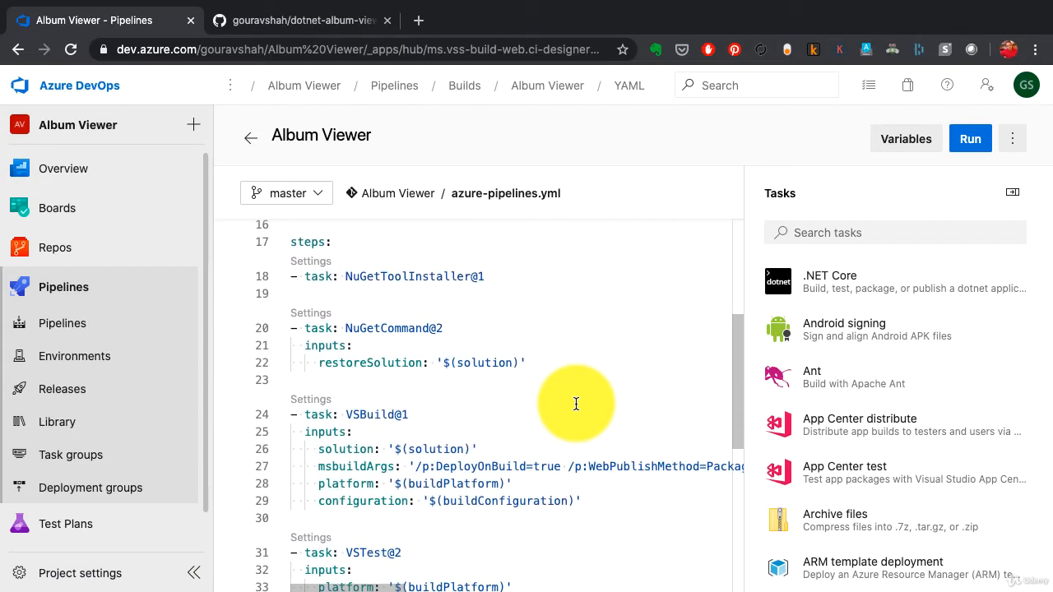
scroll(576, 404, down, 2)
scroll(576, 404, down, 1)
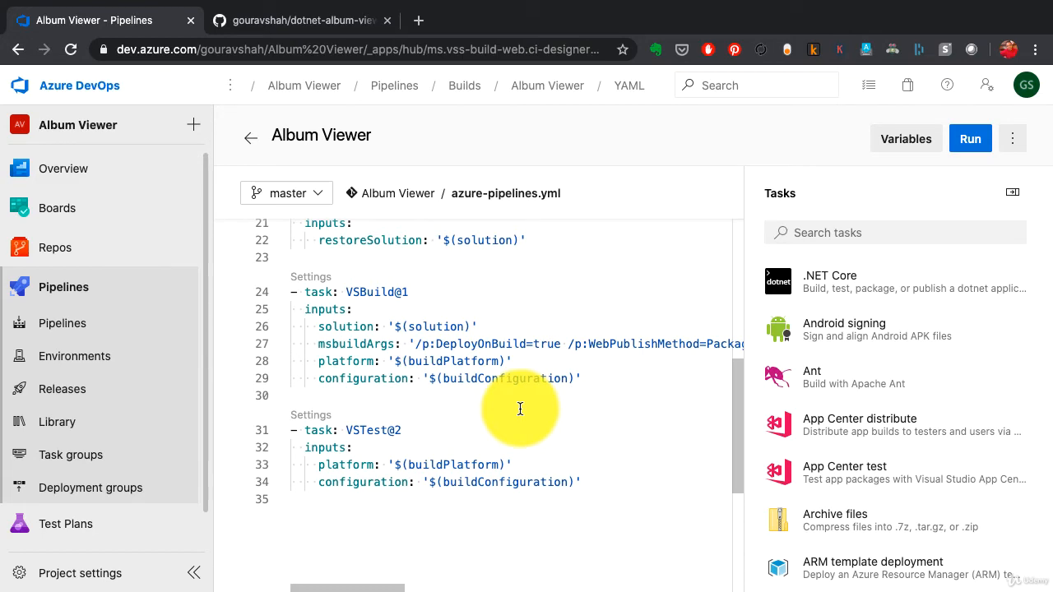
scroll(519, 409, up, 5)
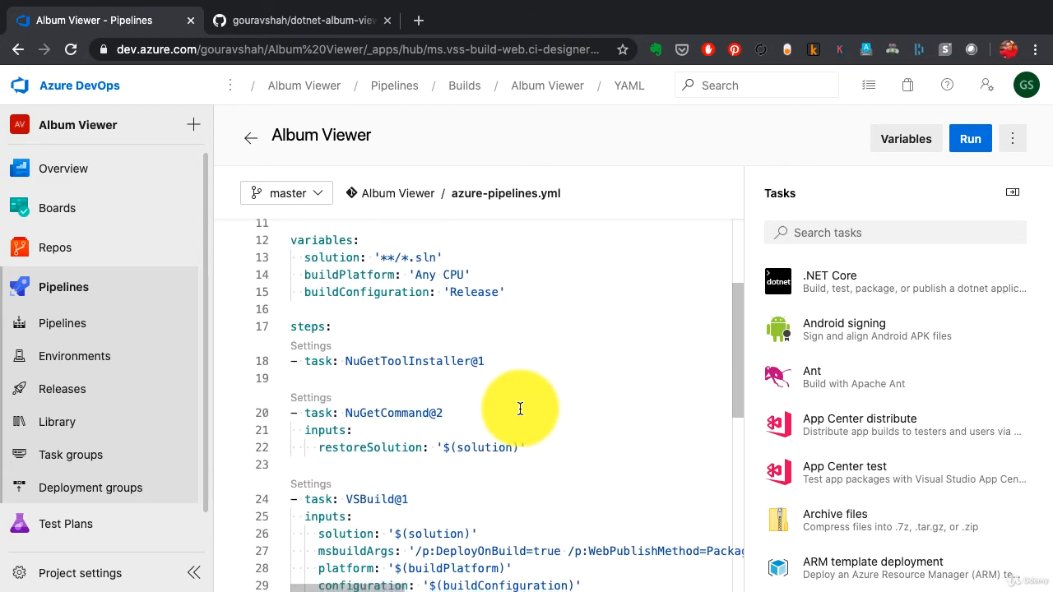
scroll(520, 409, down, 1)
scroll(520, 409, down, 6)
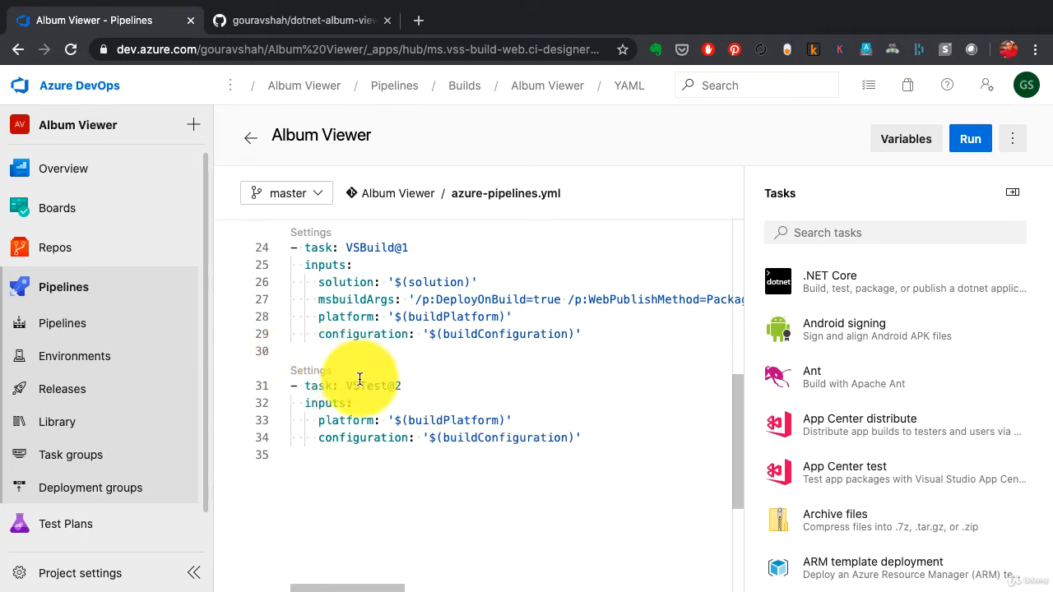
- Open the settings of the VSTest@2 task and examine its test selection, execution and reporting options
drag(574, 453, 369, 366)
click(322, 370)
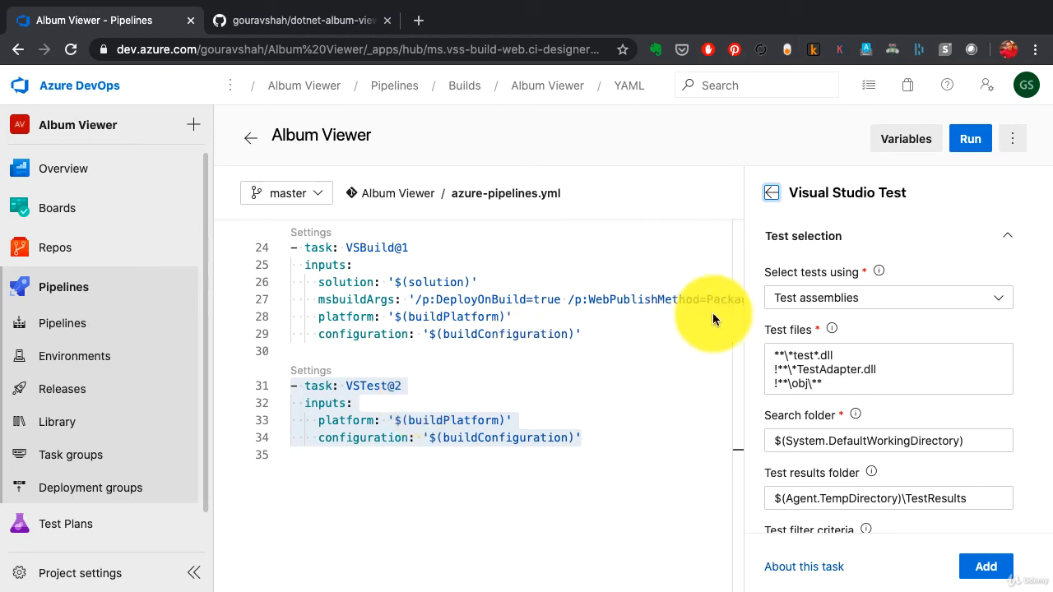
scroll(850, 365, down, 3)
scroll(852, 369, down, 10)
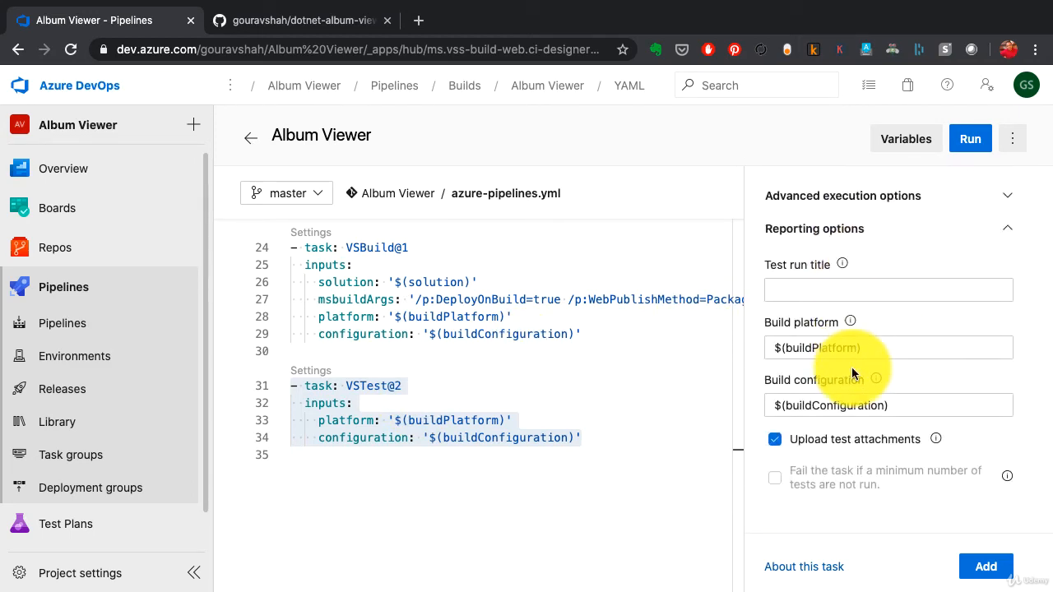
scroll(851, 370, up, 8)
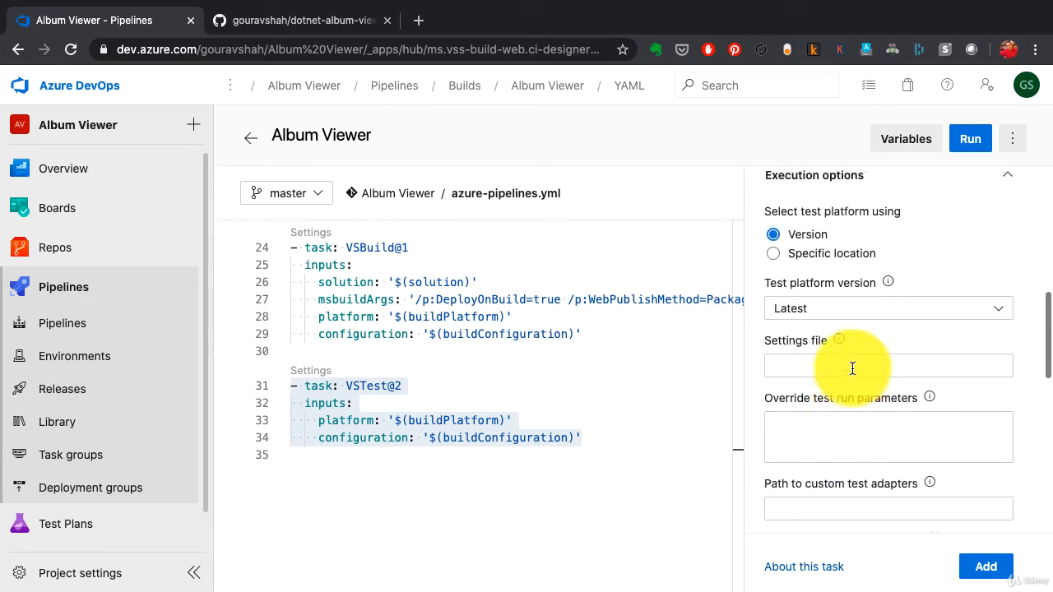
scroll(851, 368, up, 5)
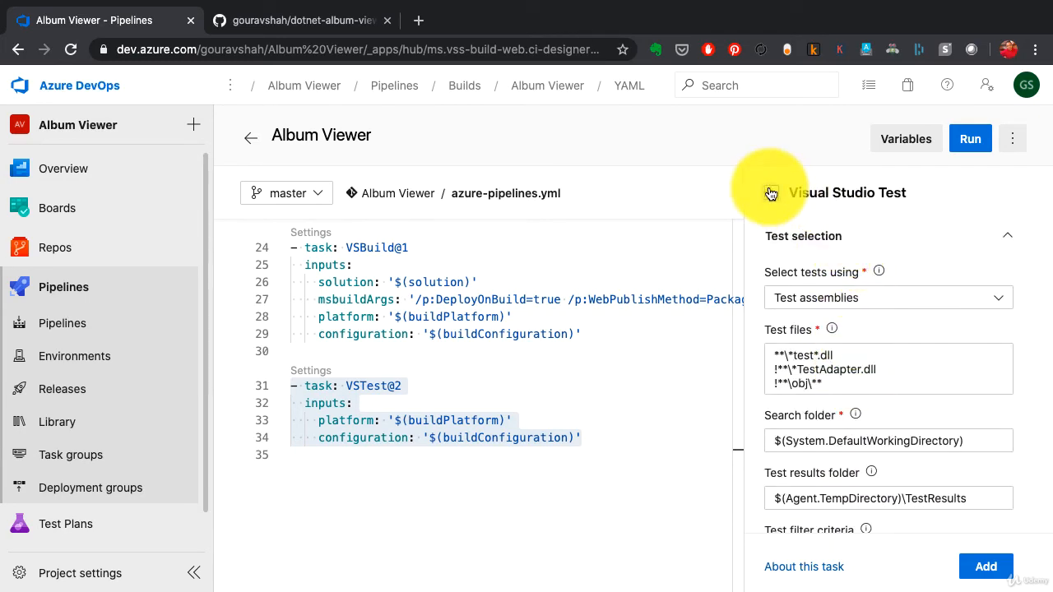
click(872, 248)
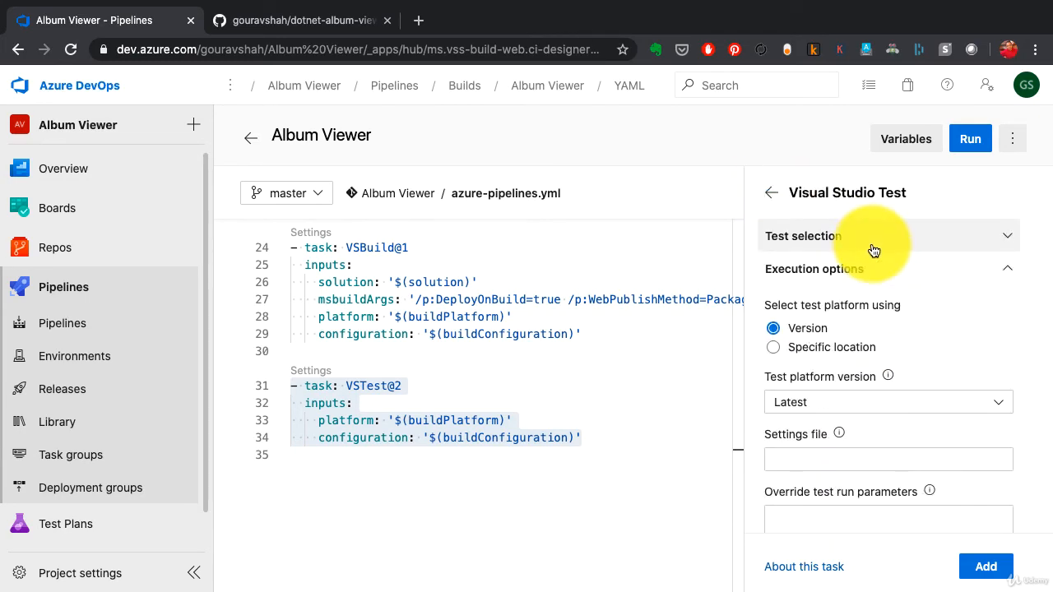
click(873, 250)
click(874, 250)
click(874, 250)
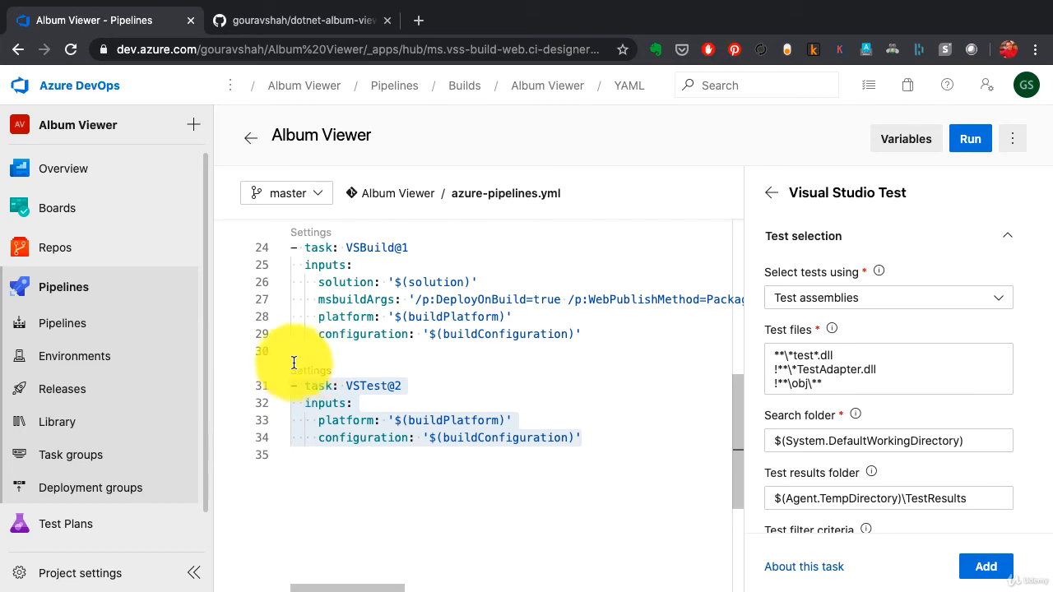
- Delete the whole VSTest@2 task from the end of azure-pipelines.yml
drag(294, 358, 336, 486)
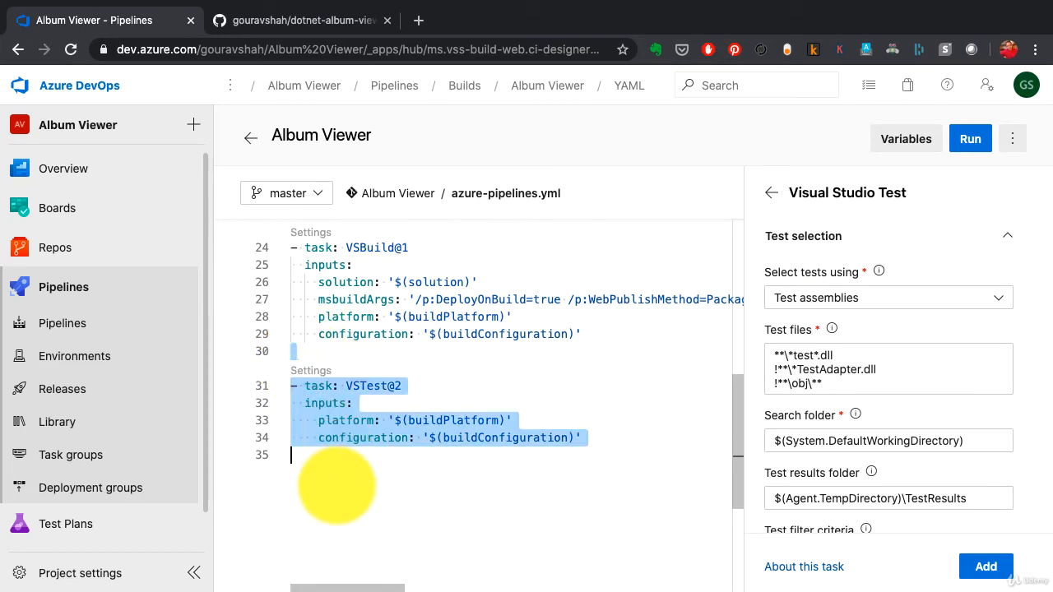
key(BackSpace)
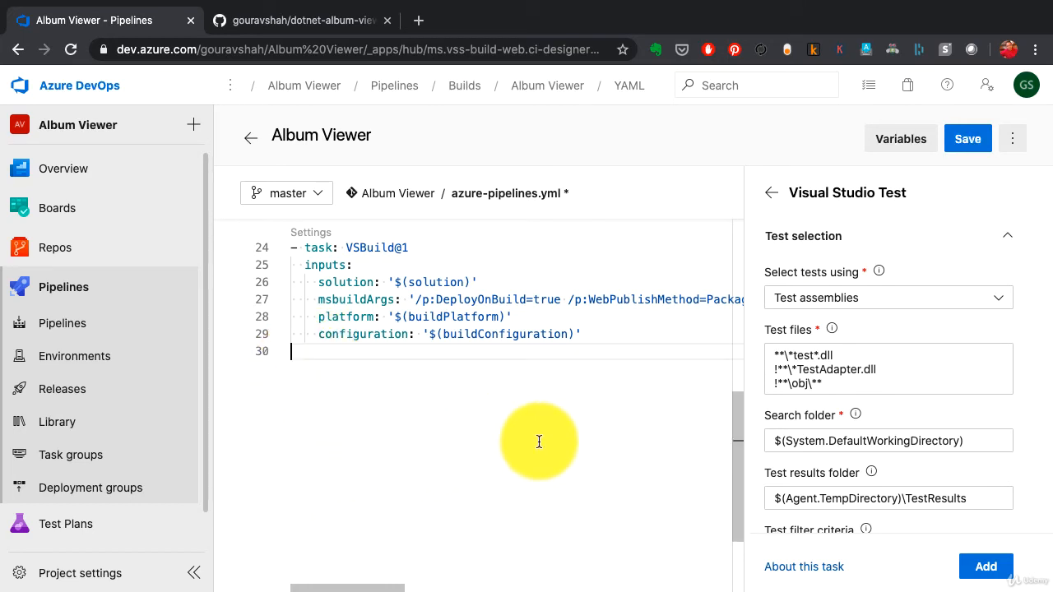
click(967, 139)
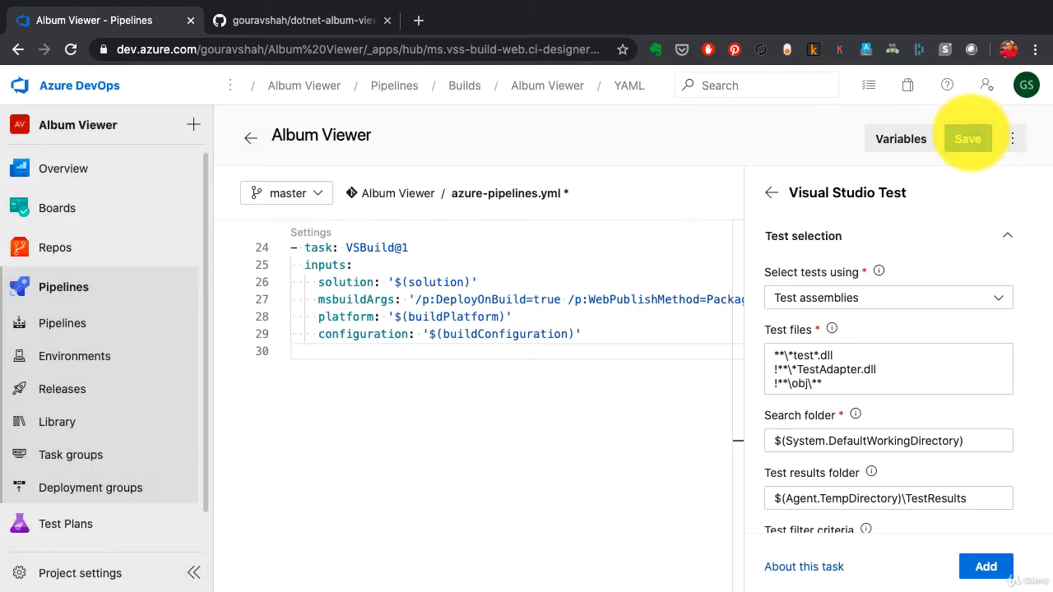
key(Escape)
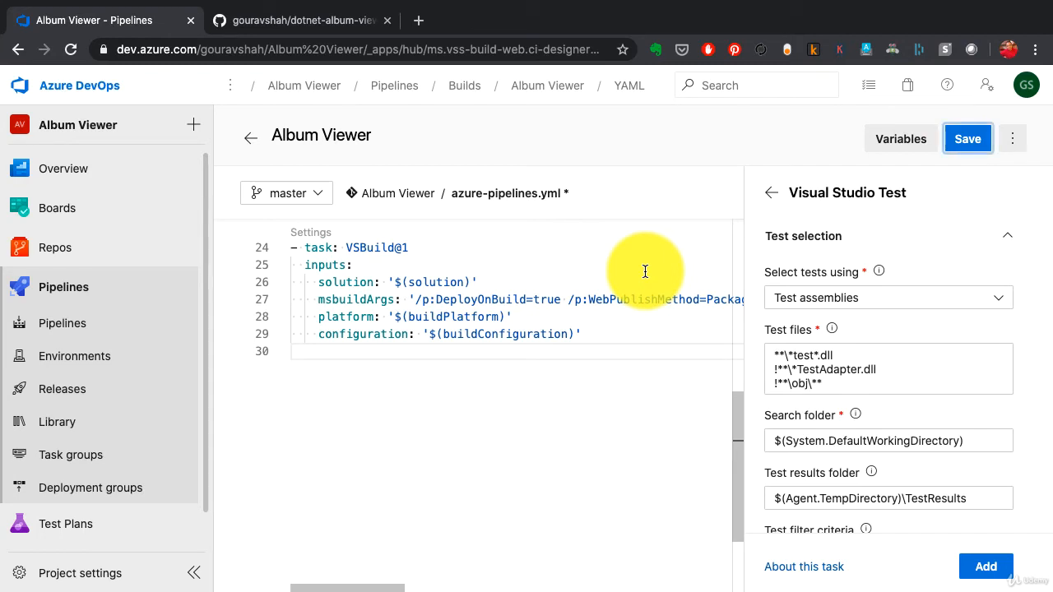
- Save the pipeline by committing directly to the master branch with the extended description "removed test stage"
scroll(541, 416, up, 5)
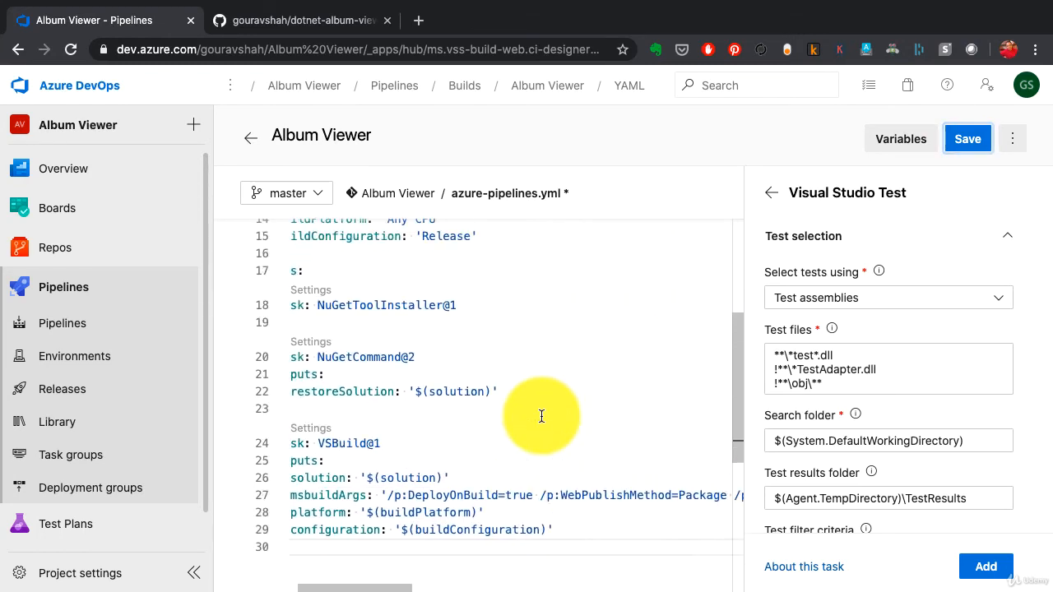
click(967, 139)
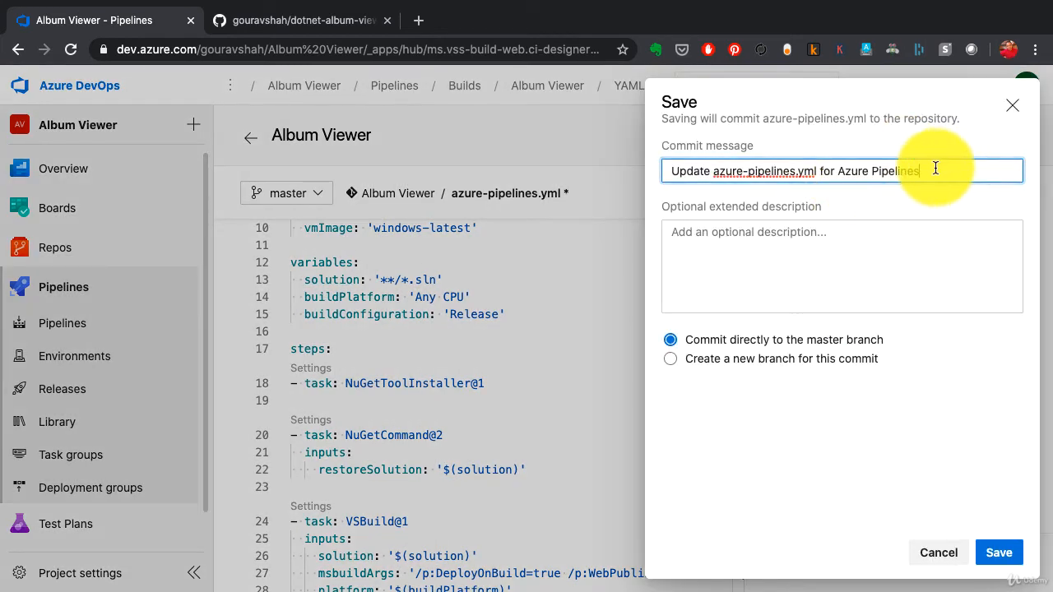
click(837, 264)
text(re)
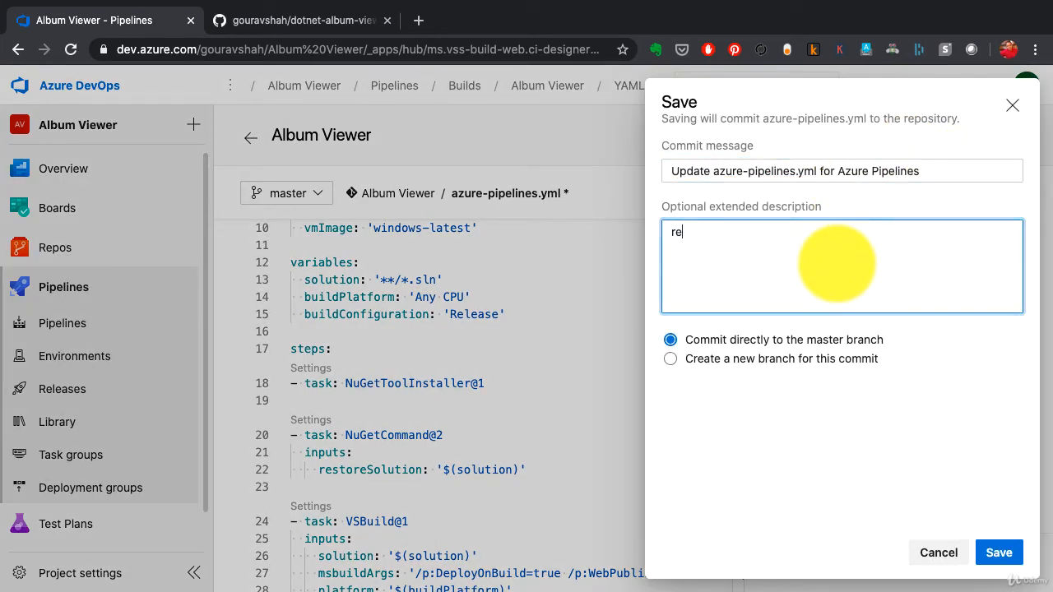
key(BackSpace)
key(BackSpace)
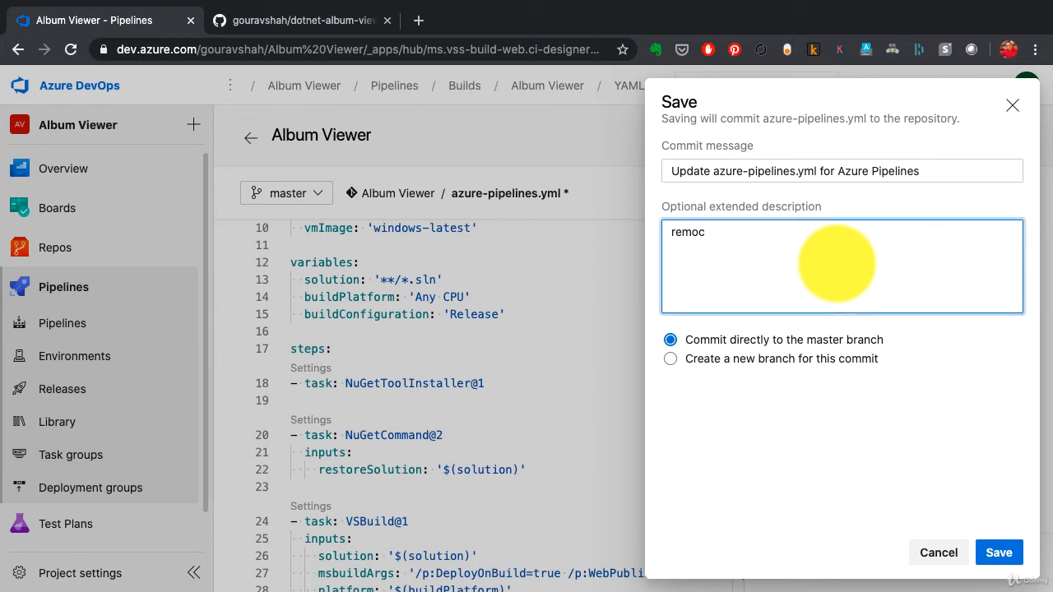
text(ved test stage)
click(998, 555)
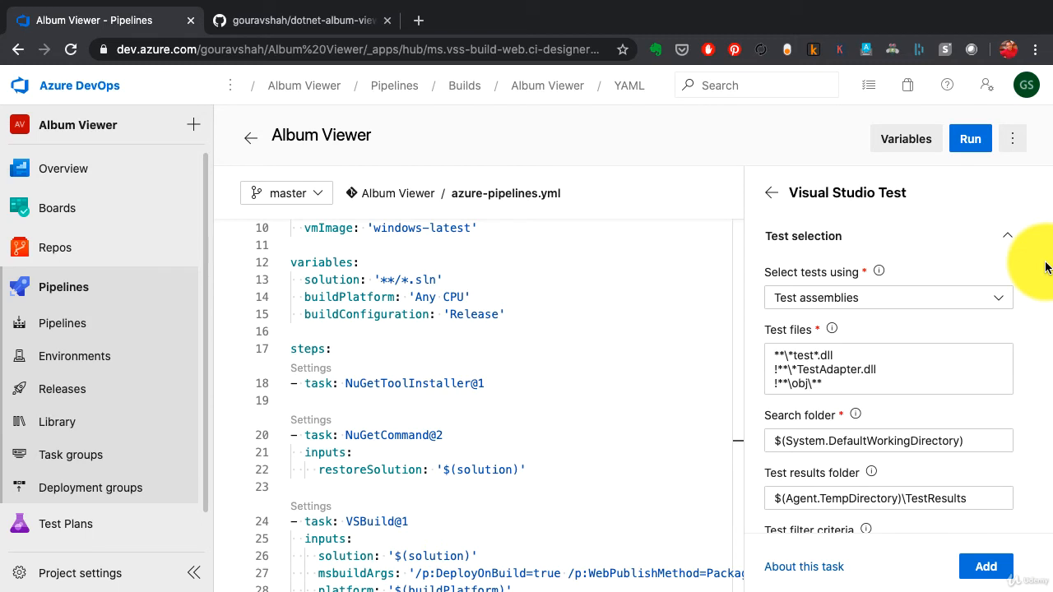
- Return to the pipeline's run list and view the job log of the run triggered by the azure-pipelines.yml update
scroll(406, 431, down, 5)
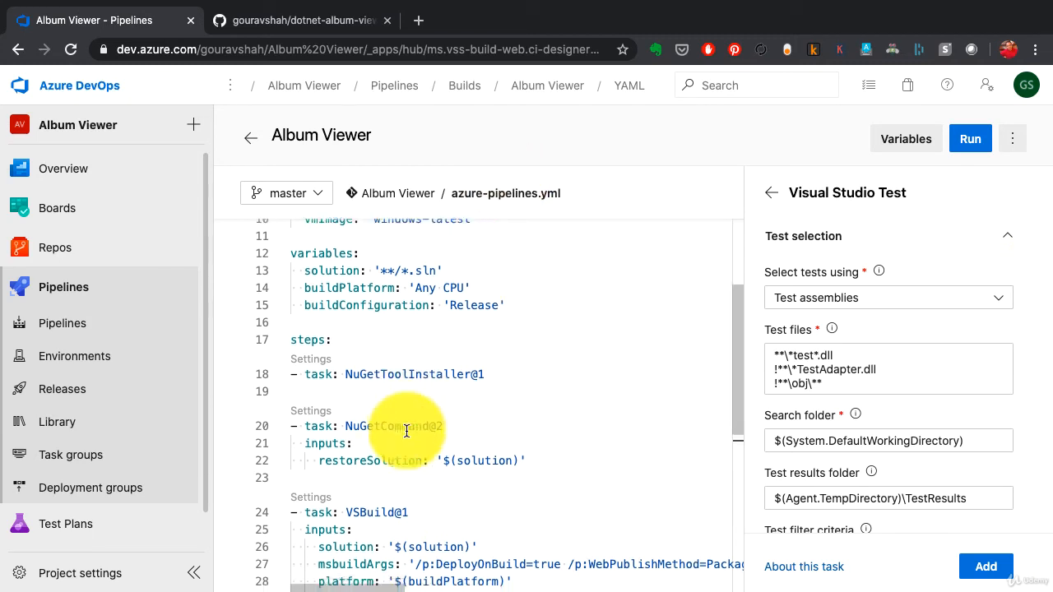
scroll(407, 431, up, 3)
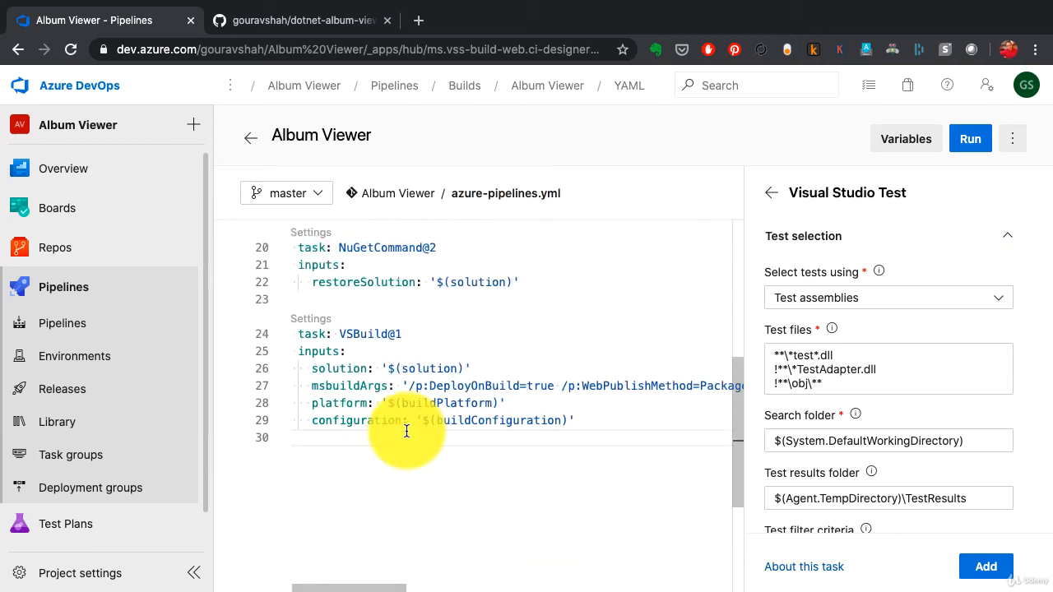
click(245, 146)
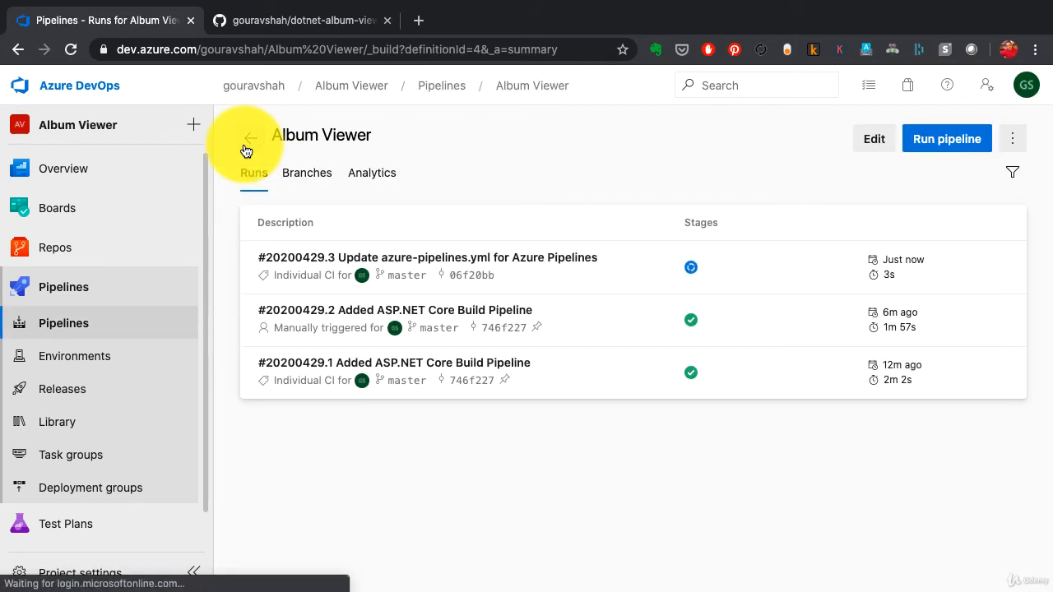
click(324, 270)
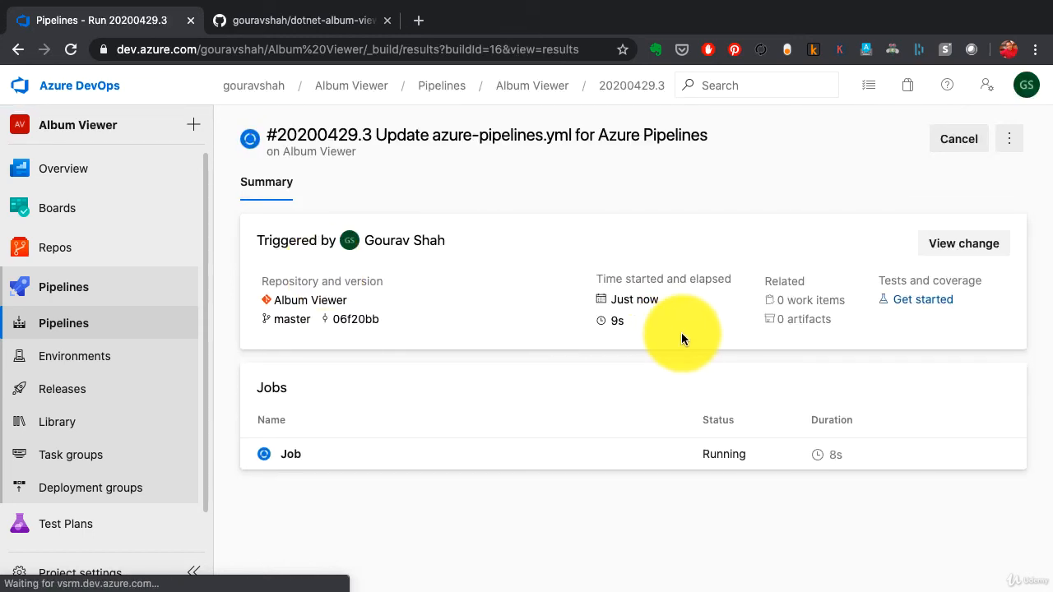
click(299, 455)
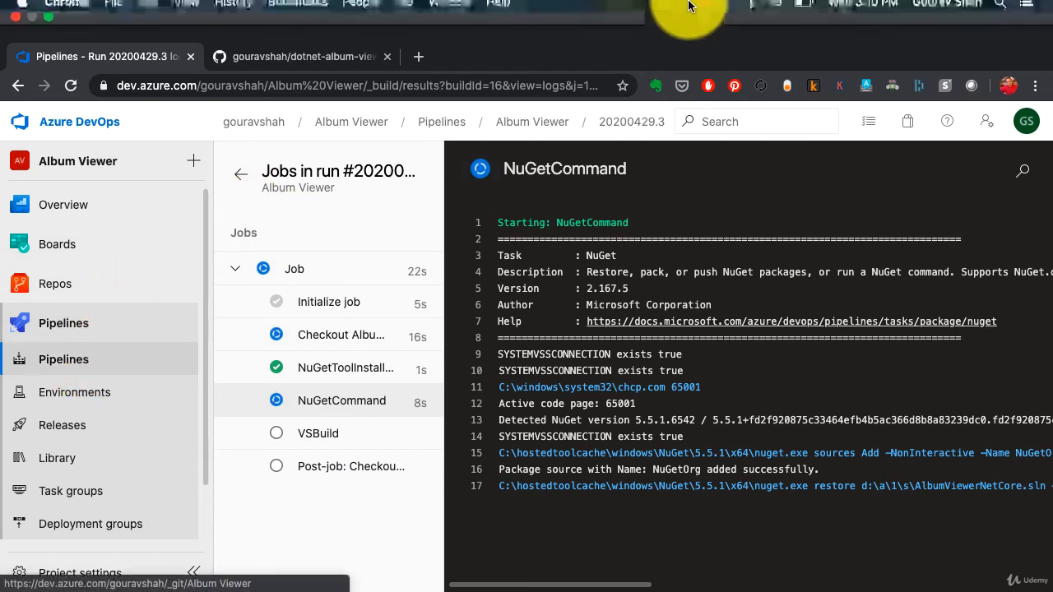
click(700, 9)
click(711, 45)
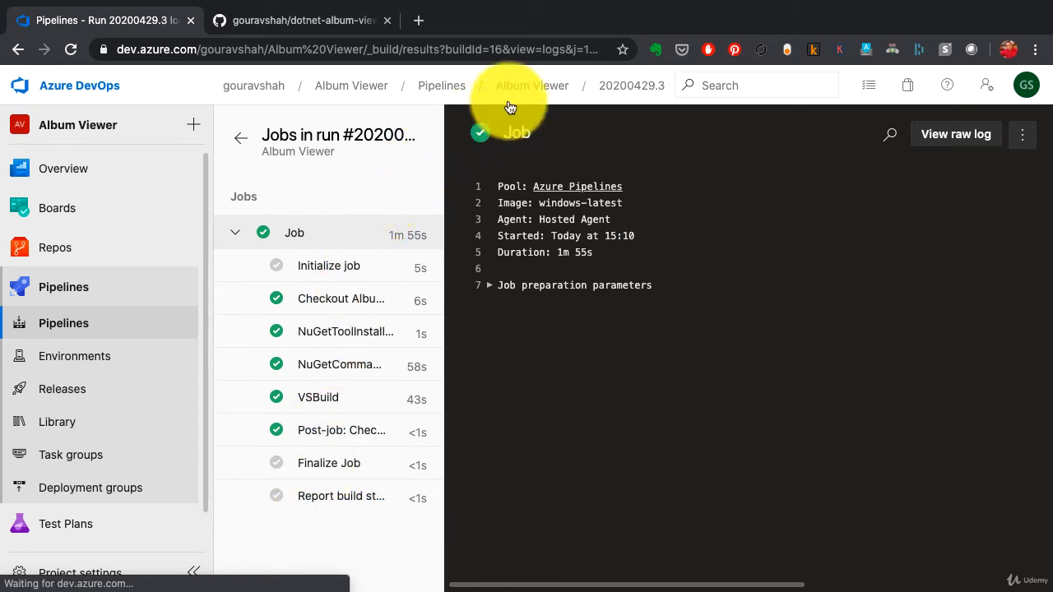
- View the summary of run #20200429.3 from the pipeline's run list and compare it with the summary and warnings of manual run #20200429.2
click(542, 93)
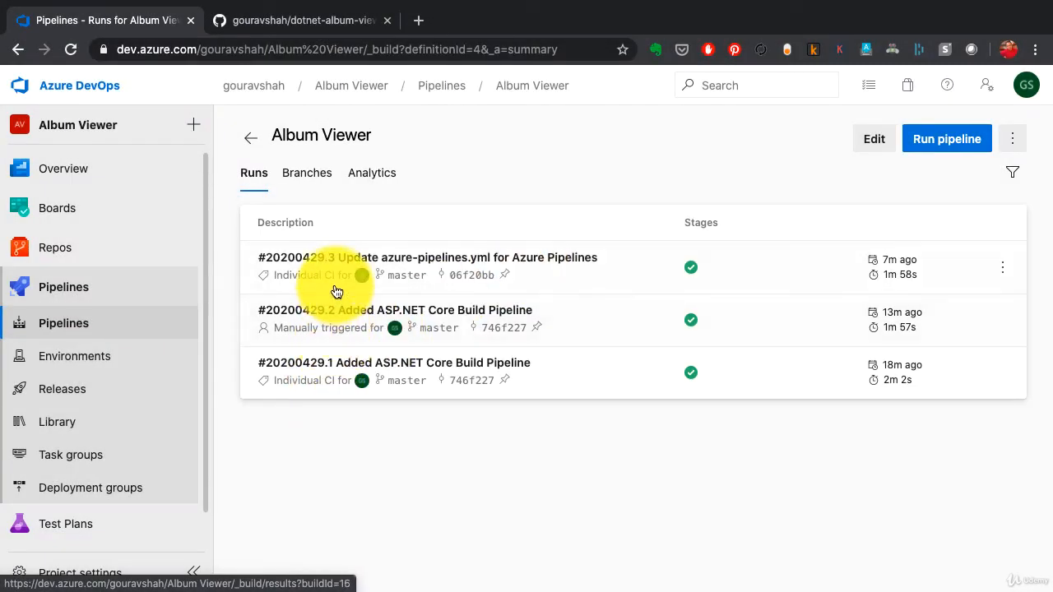
click(435, 261)
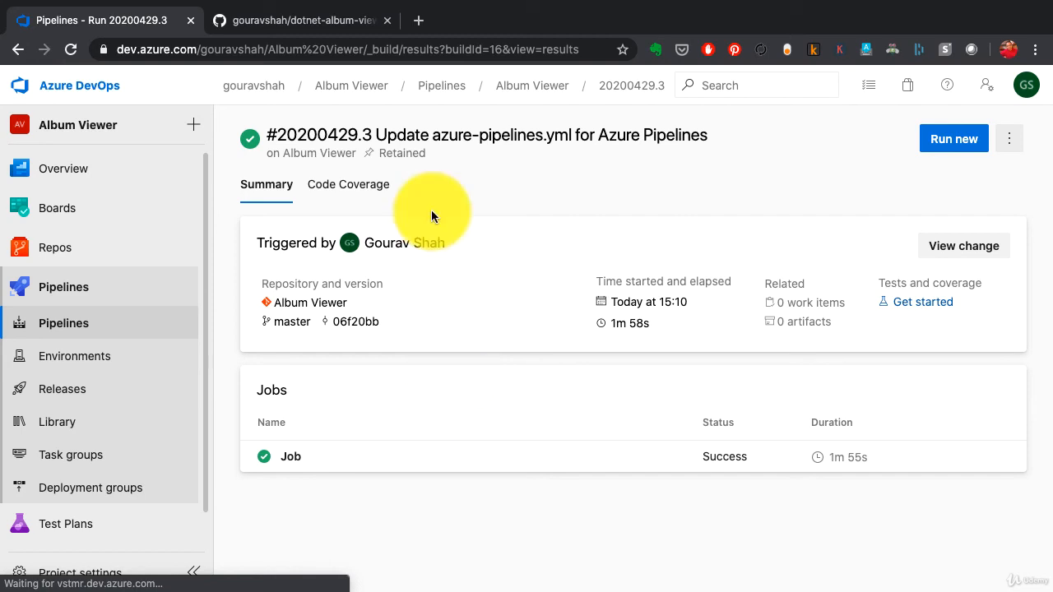
click(531, 85)
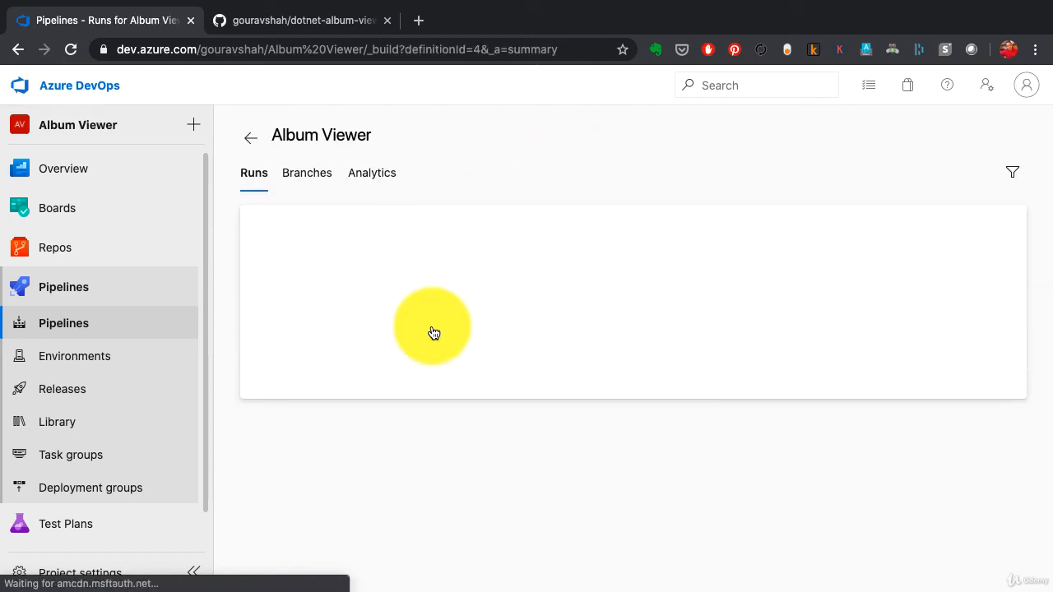
click(343, 316)
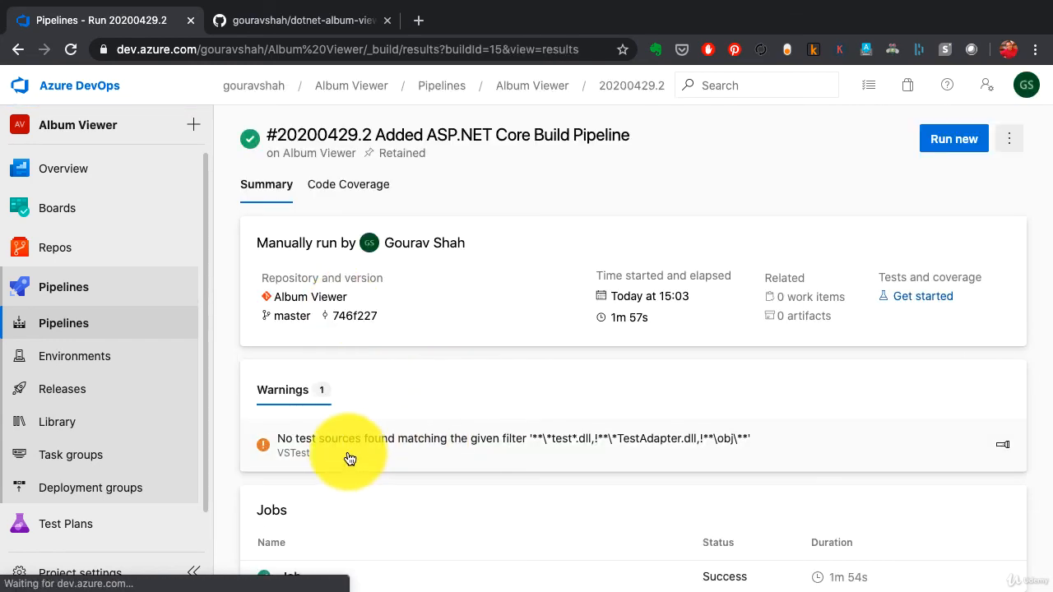
- Review the summary of run #20200429.3 again for warnings and return to the project's pipelines overview
click(571, 95)
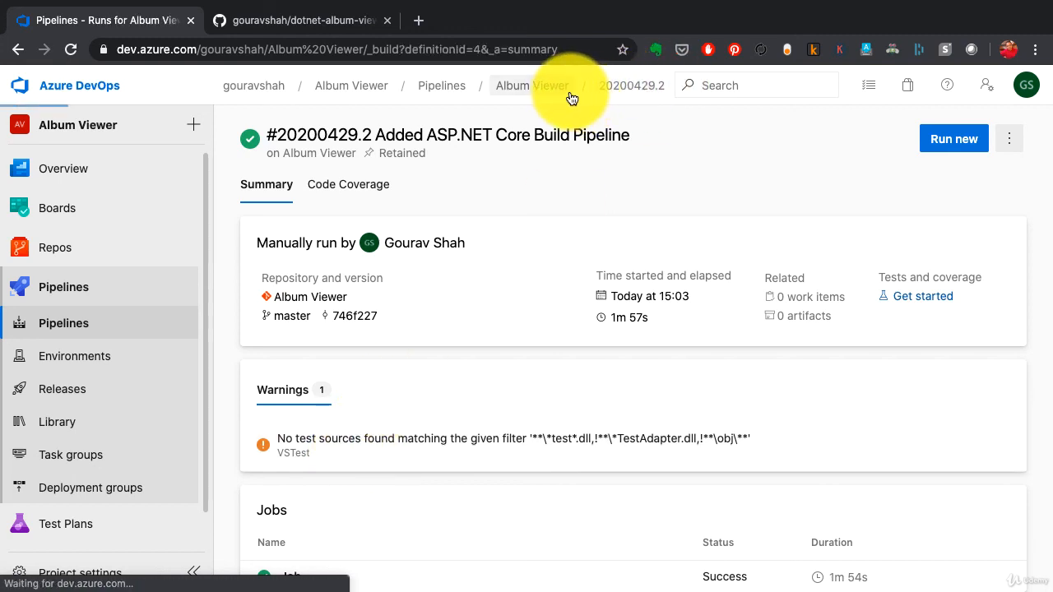
click(491, 265)
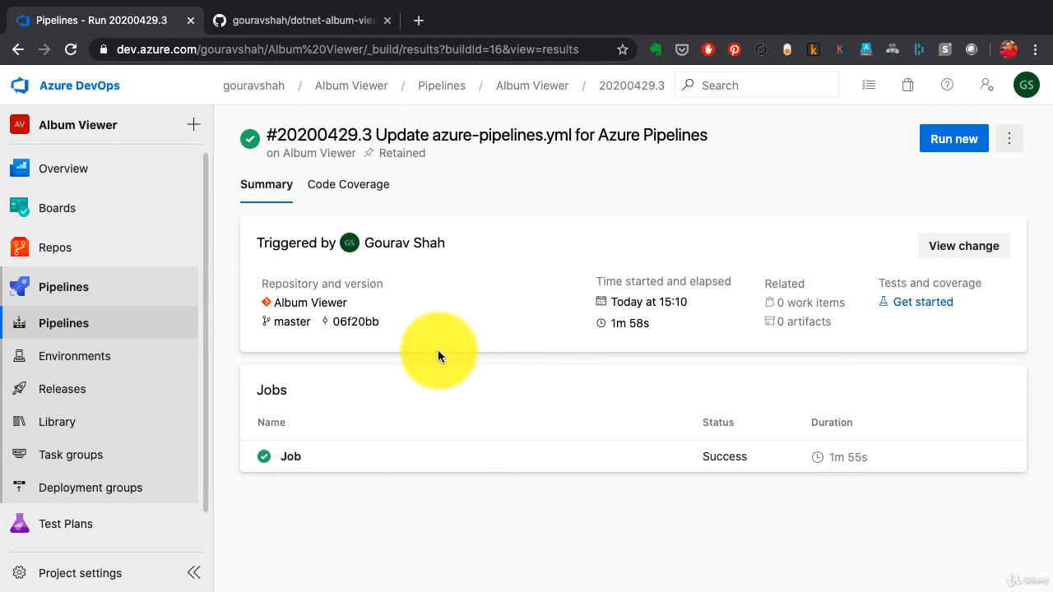
click(442, 87)
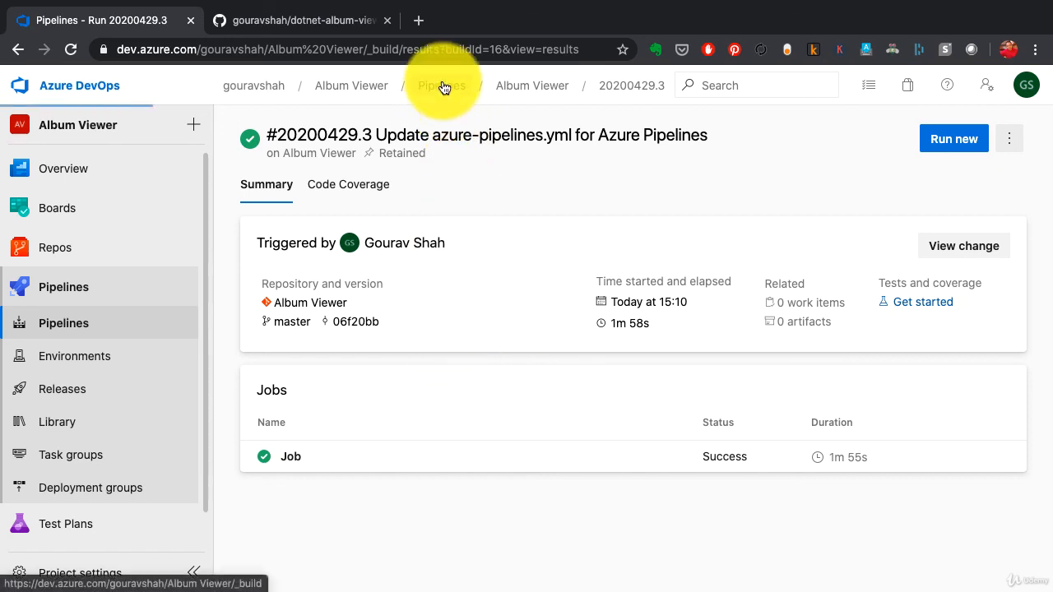